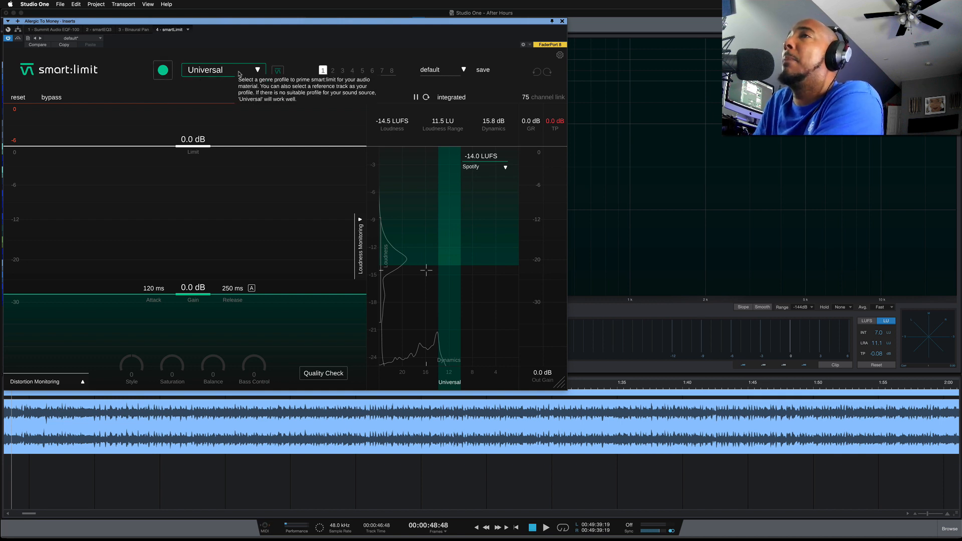
click(257, 71)
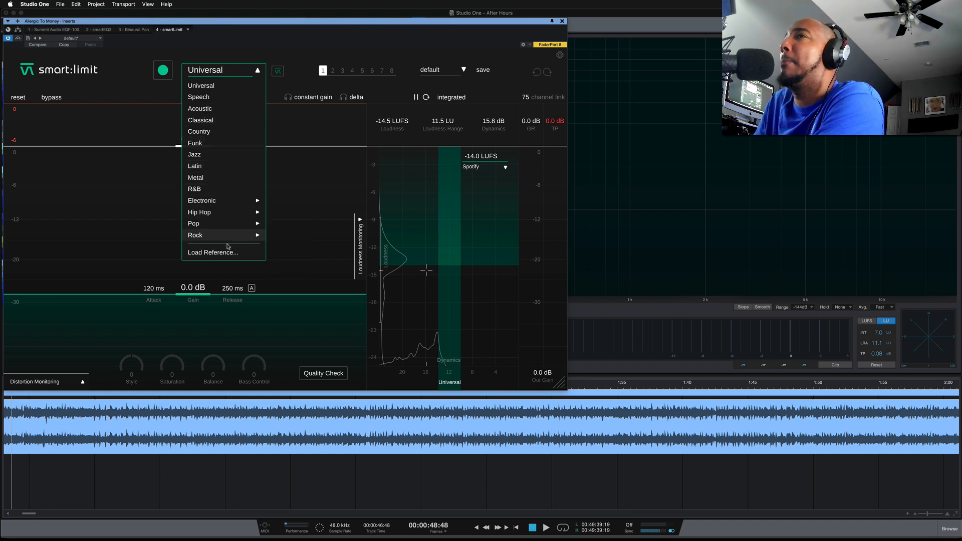
mouse_move(223, 215)
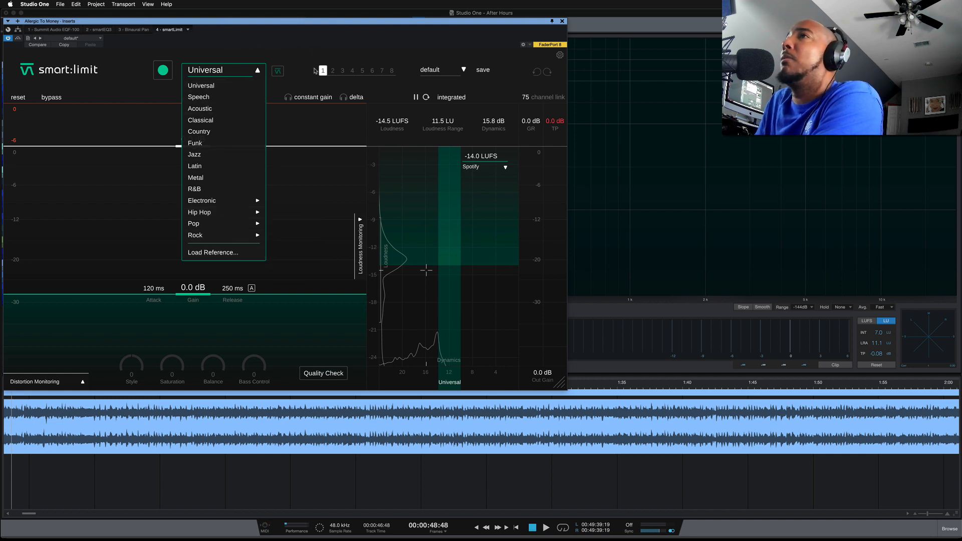
click(307, 74)
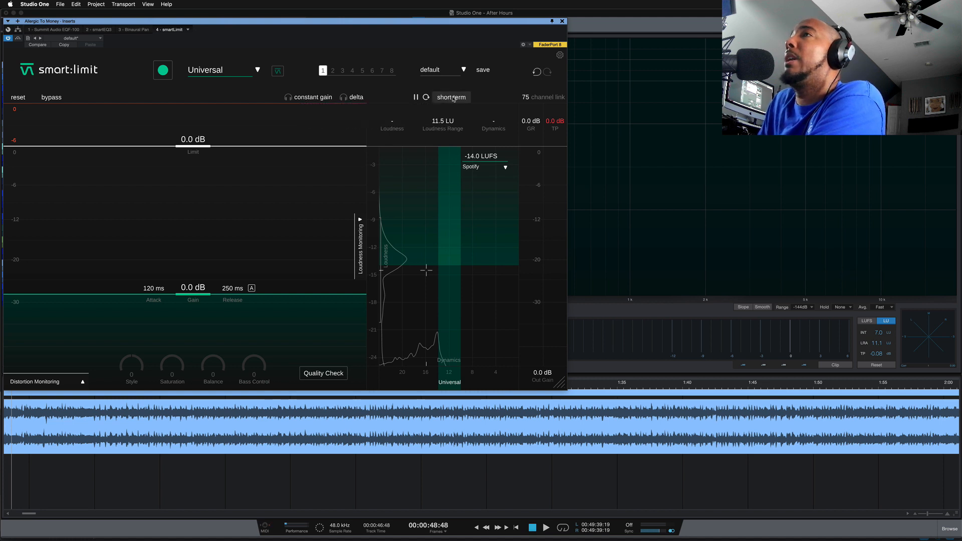
Switch the loudness readout to momentary, try Apple Music as the delivery target, and change the target to iTunes
click(453, 98)
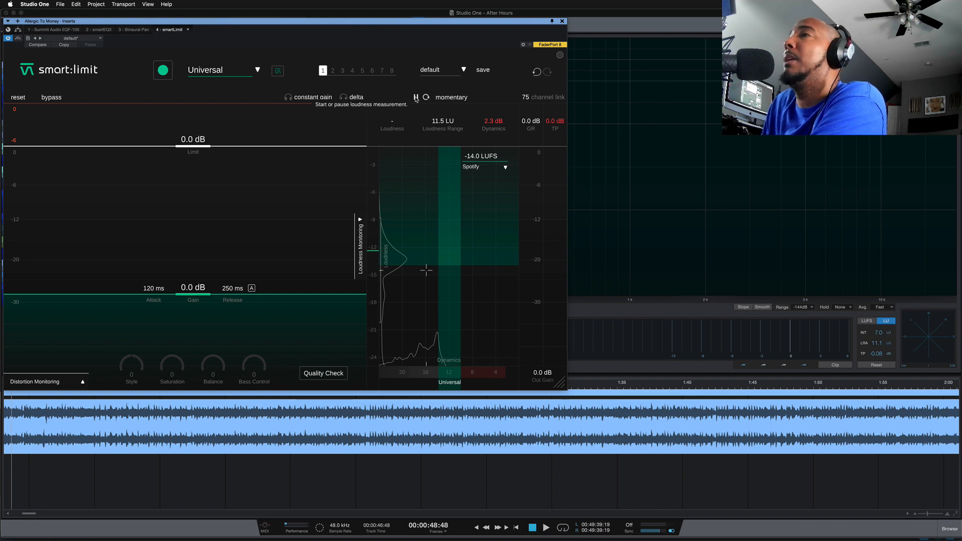
click(505, 168)
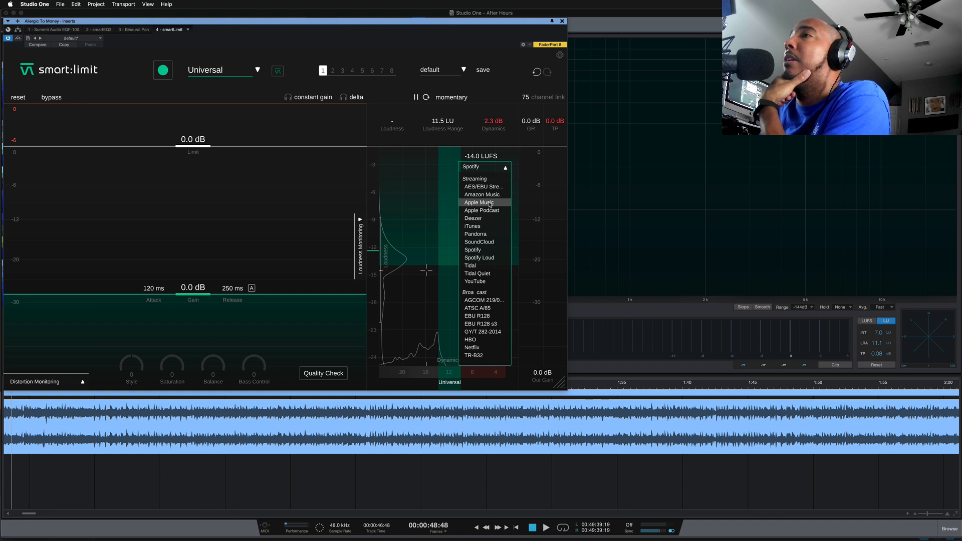
click(489, 204)
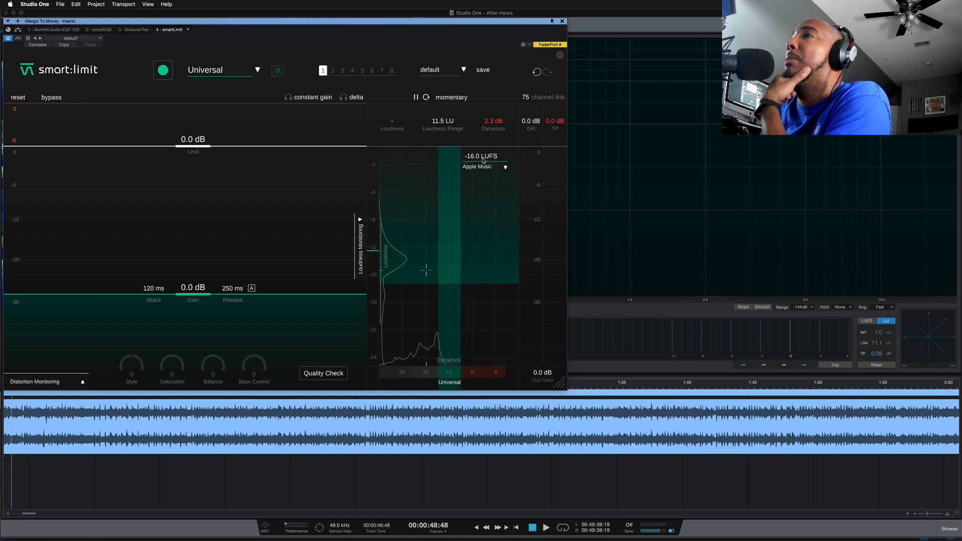
click(505, 167)
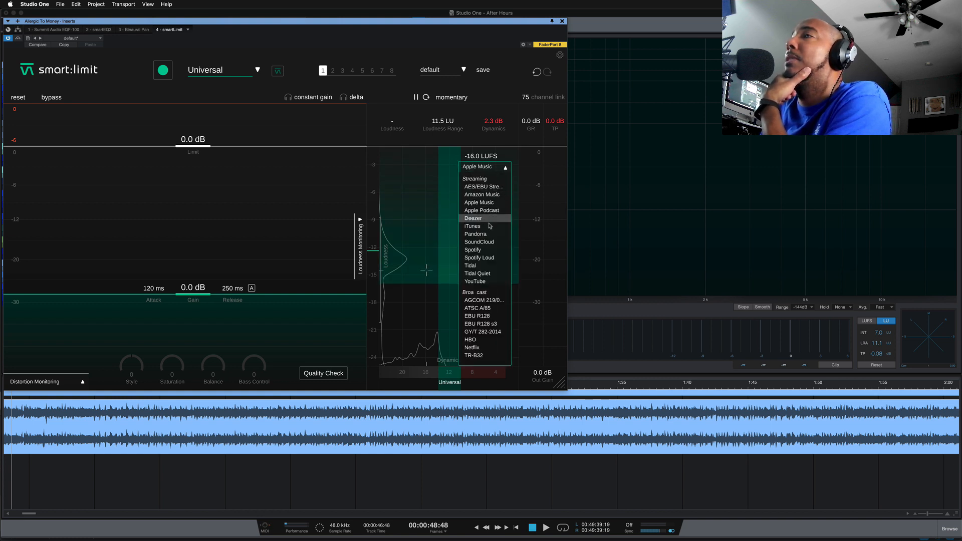
click(488, 225)
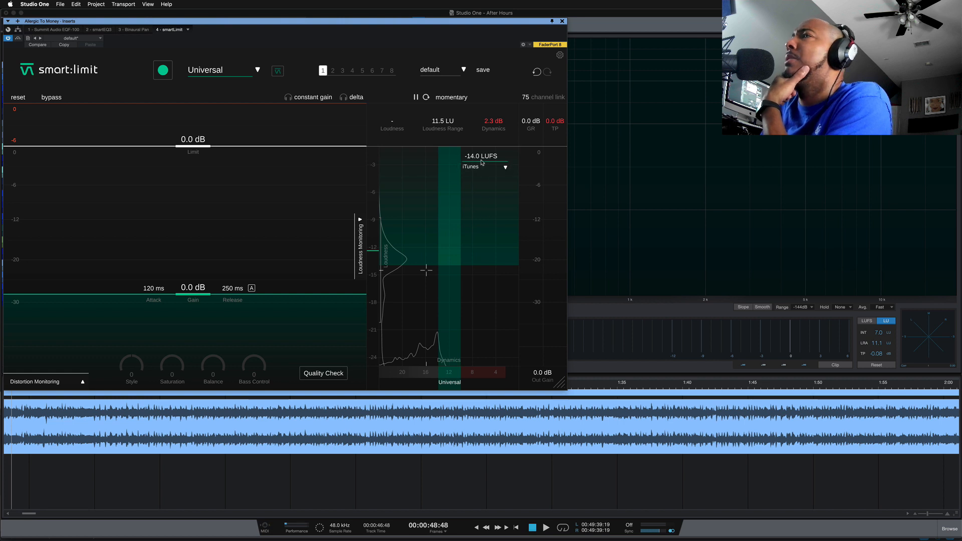
click(504, 168)
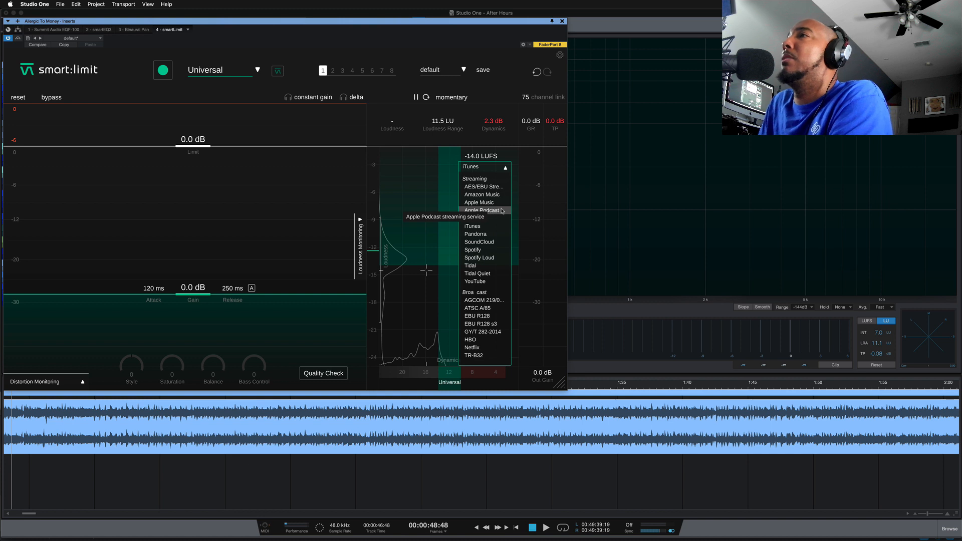
click(505, 167)
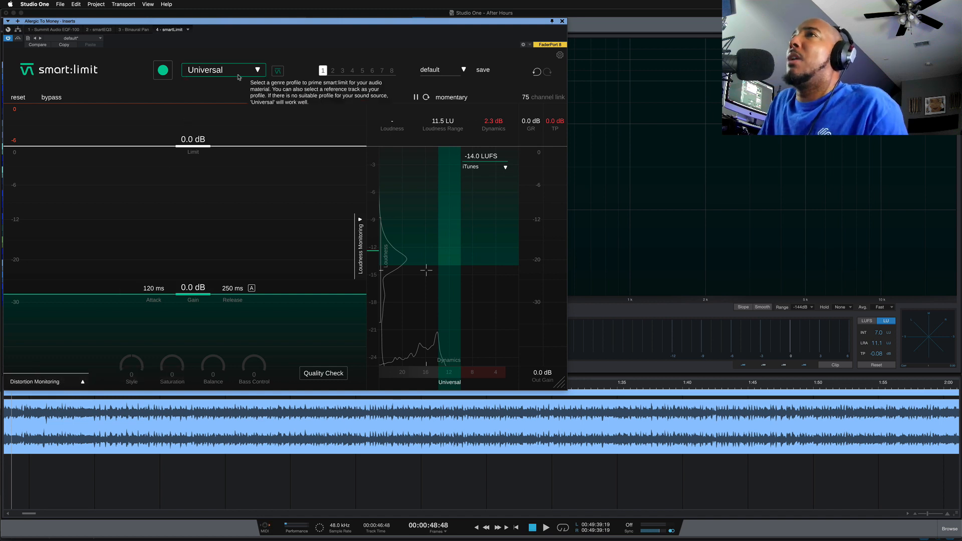
Choose the Pop 10s genre profile and play the track so the limiter learns its parameters
click(265, 69)
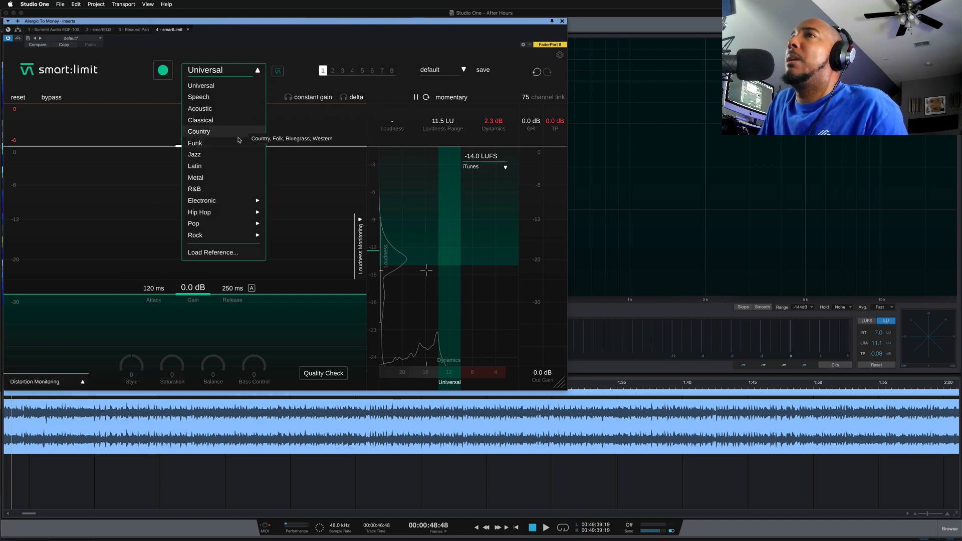
mouse_move(229, 202)
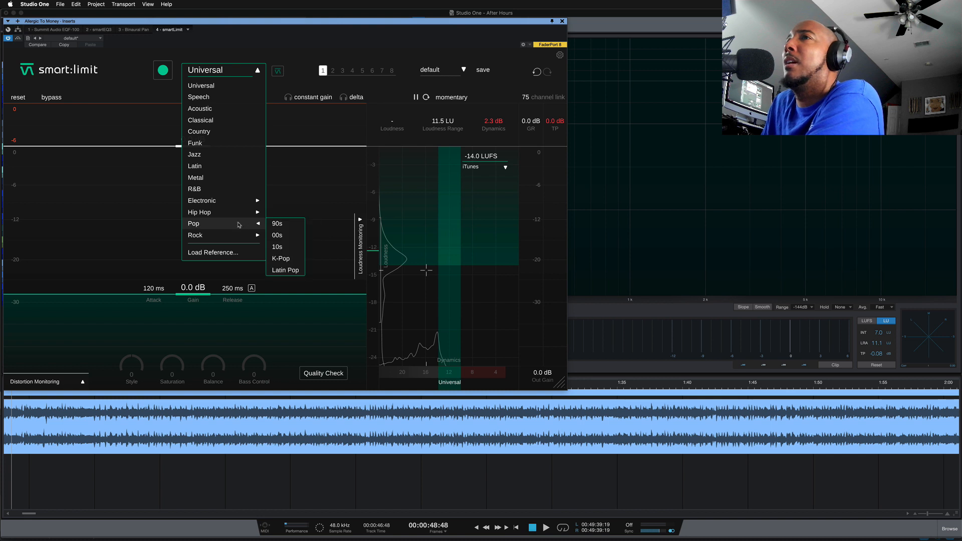
click(292, 249)
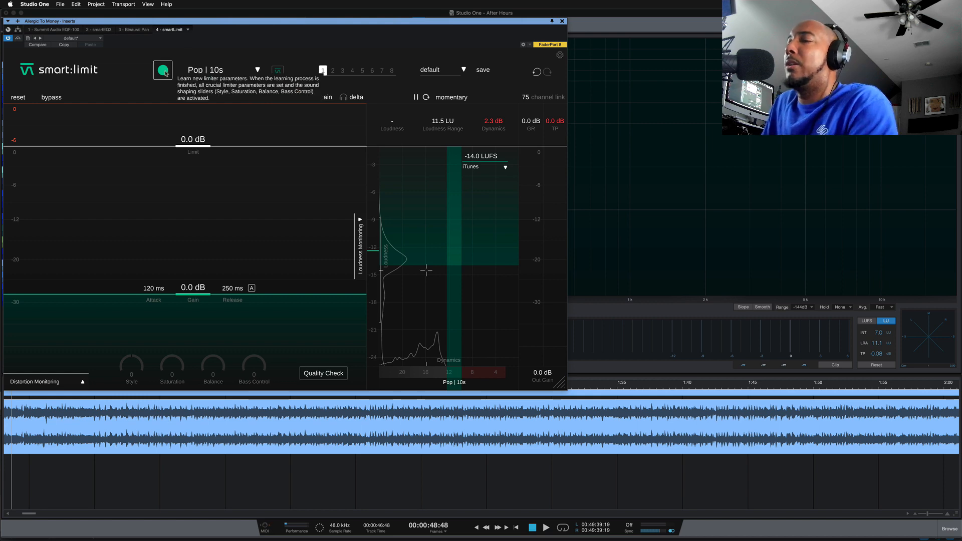
key(space)
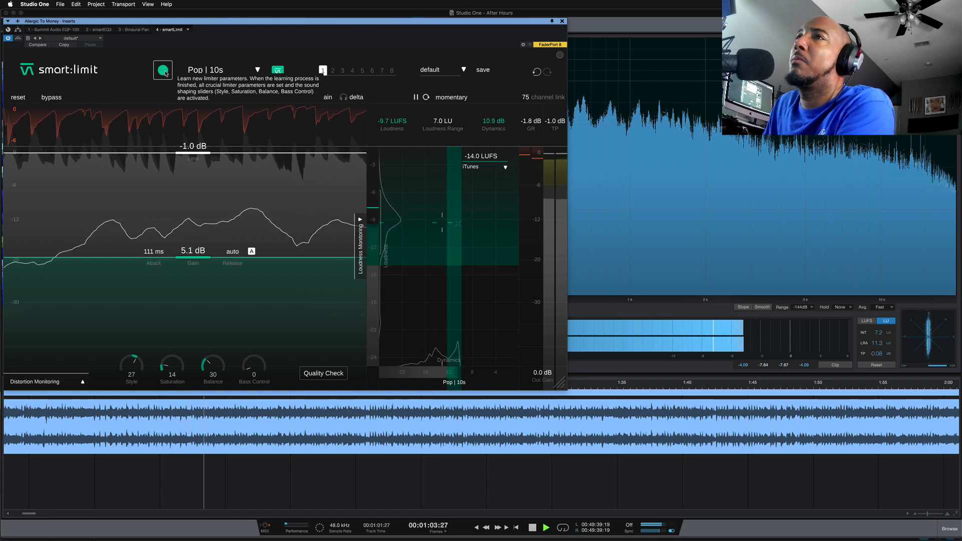
key(space)
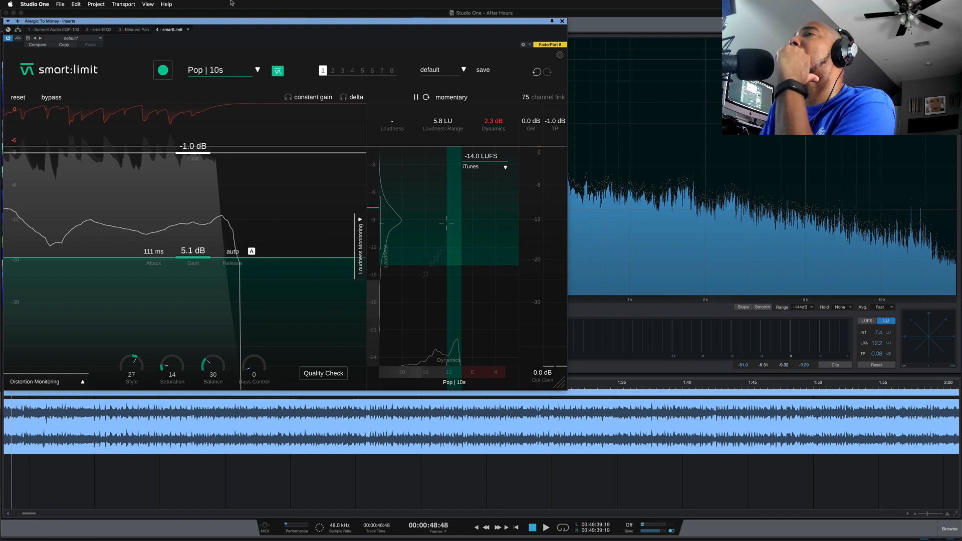
Set the loudness delivery target to Apple Music
click(485, 168)
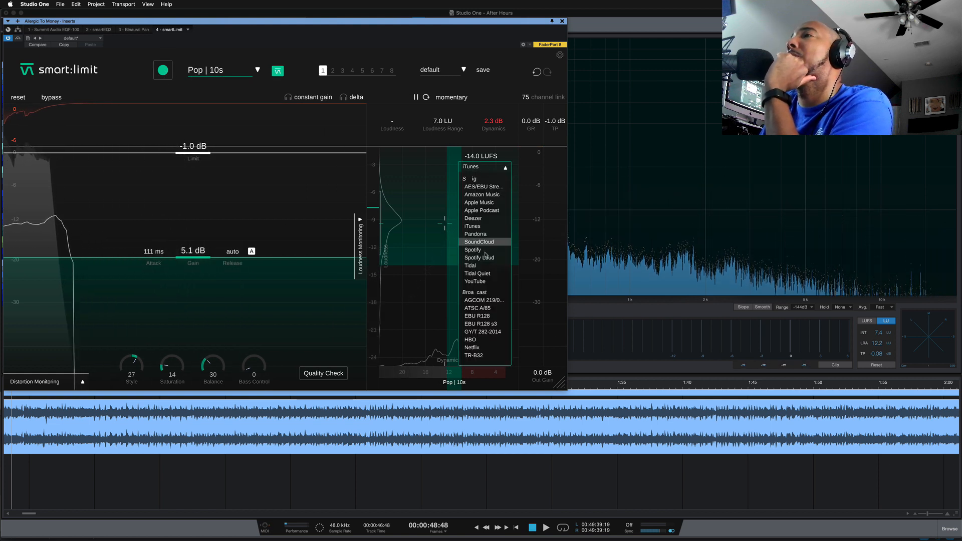
click(487, 203)
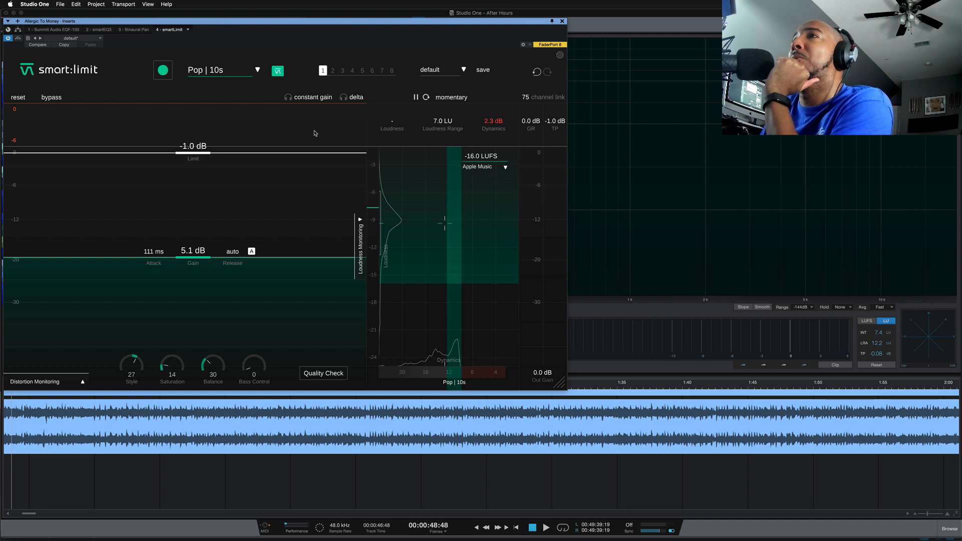
click(497, 168)
click(495, 212)
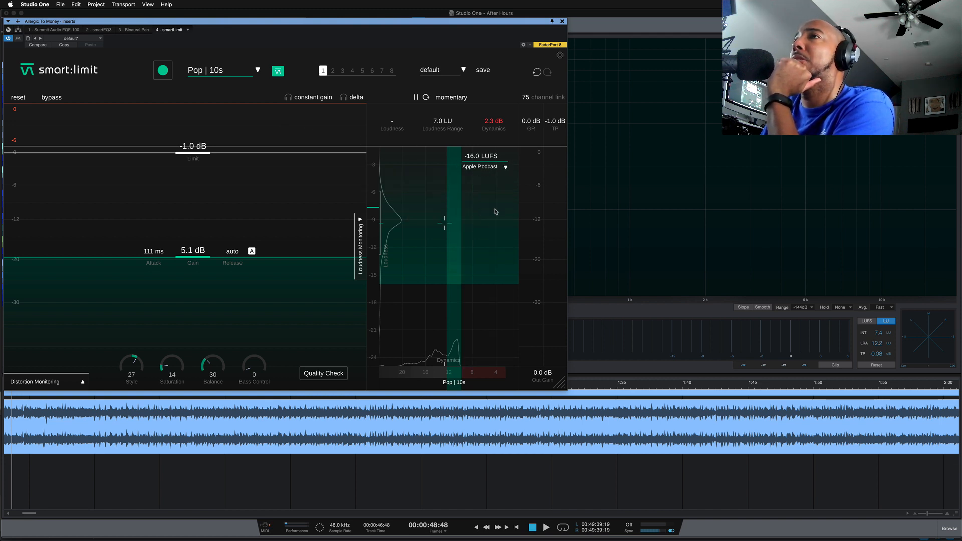
click(486, 166)
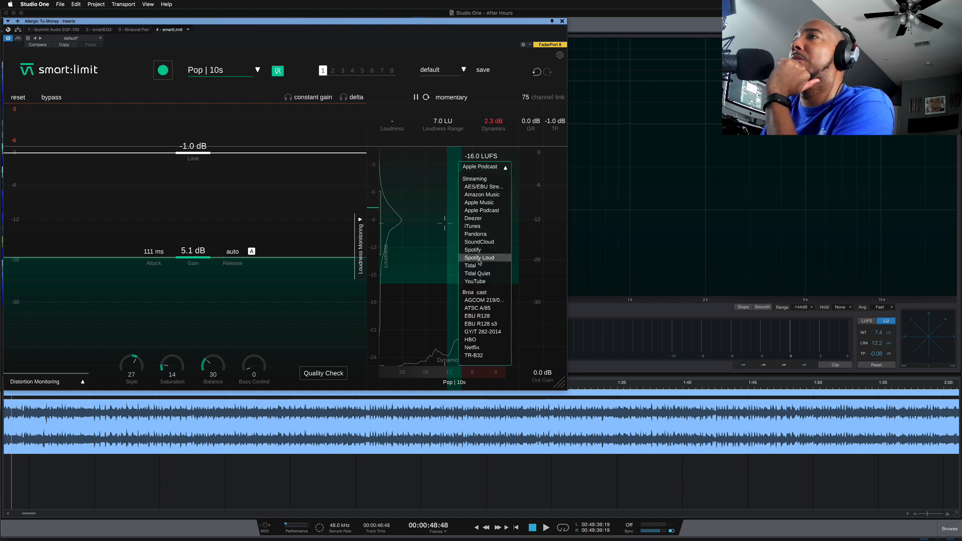
click(488, 203)
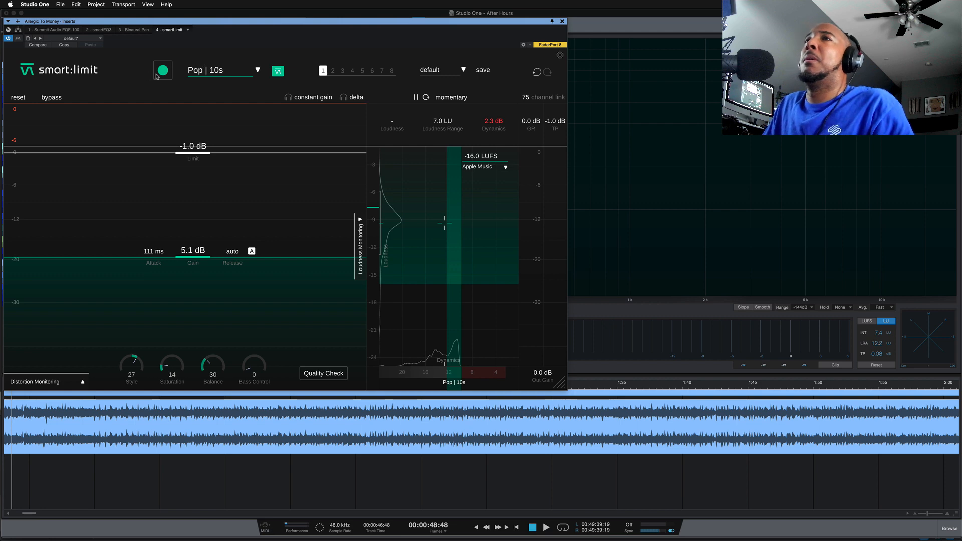
Run the limiter's learning again while playing the track, and set the loudness readout to integrated
click(162, 71)
key(space)
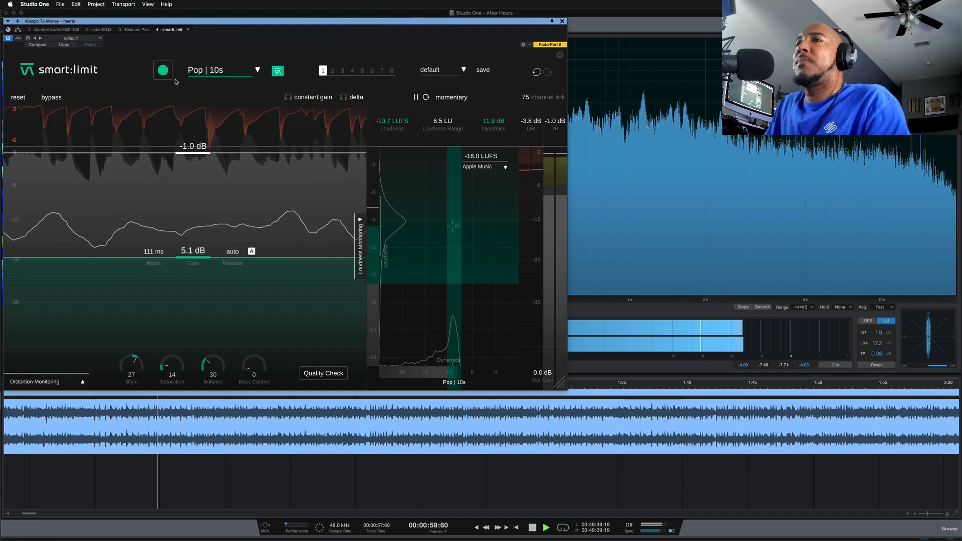
key(space)
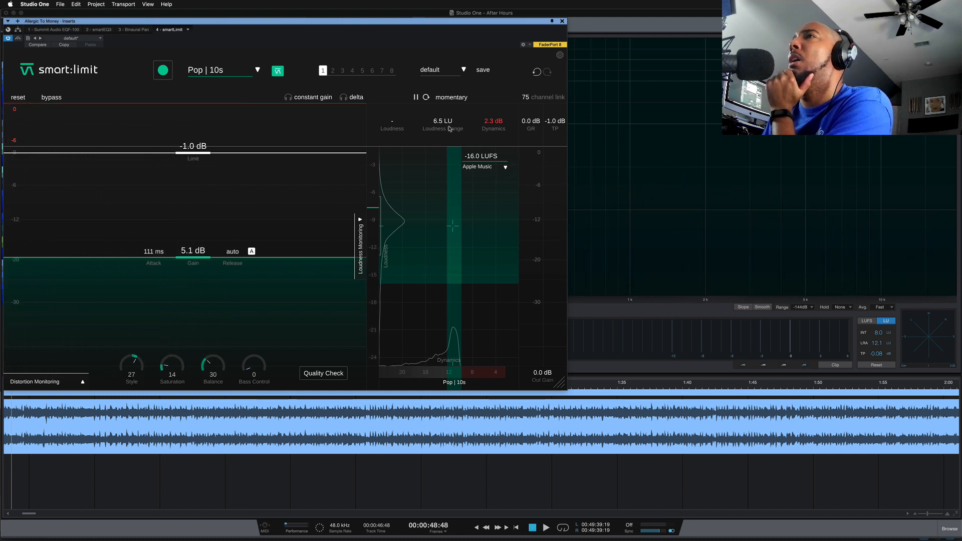
click(450, 100)
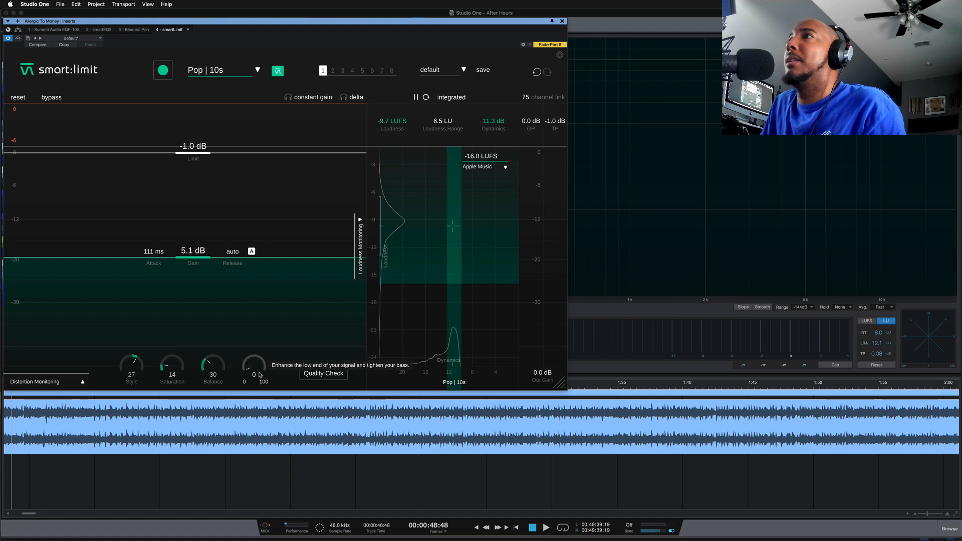
Play the track while auditioning the limiting style at -100, and return the style to 27
key(space)
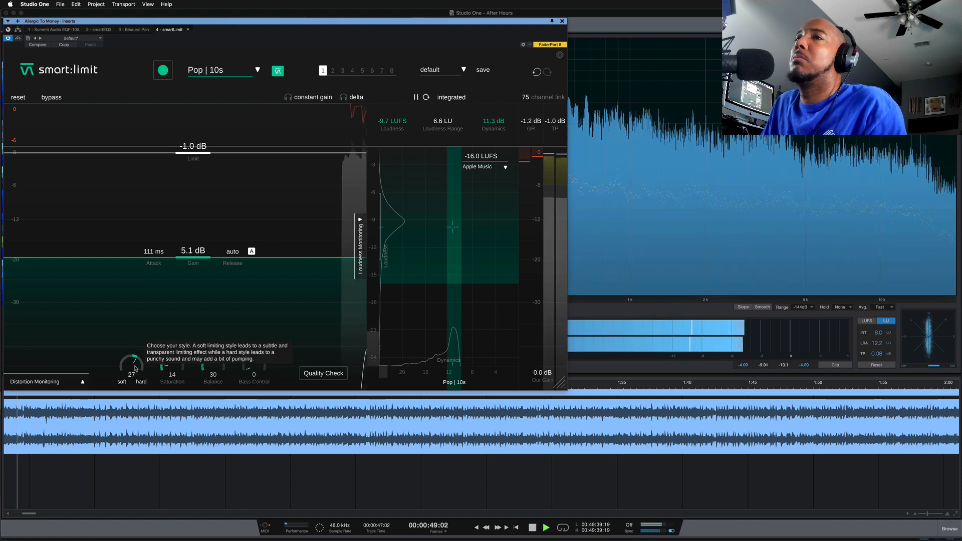
drag(134, 369, 123, 428)
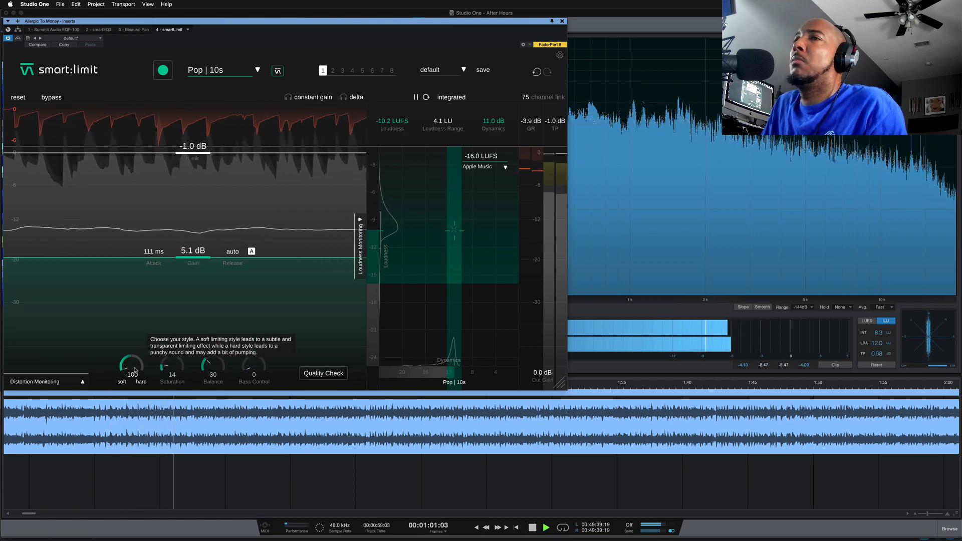
drag(135, 369, 128, 326)
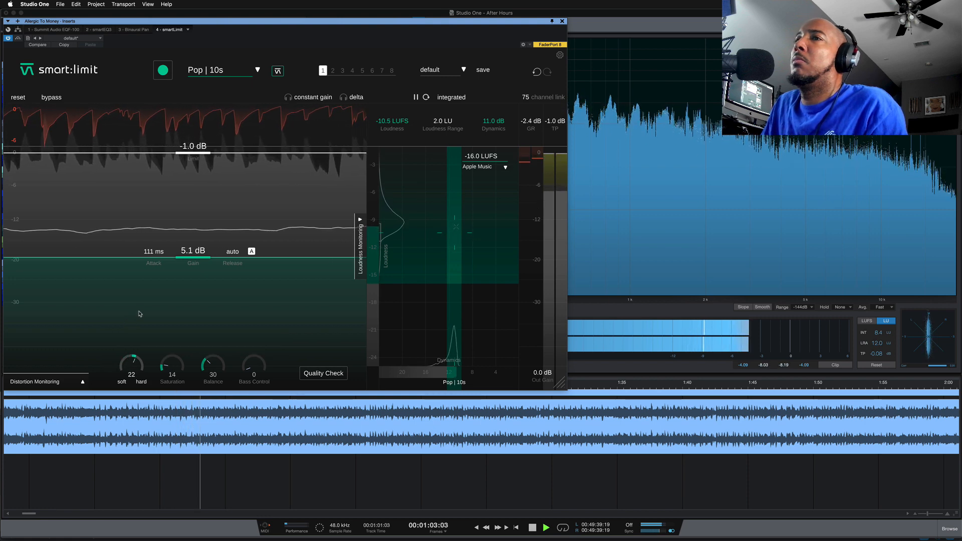
drag(135, 366, 135, 364)
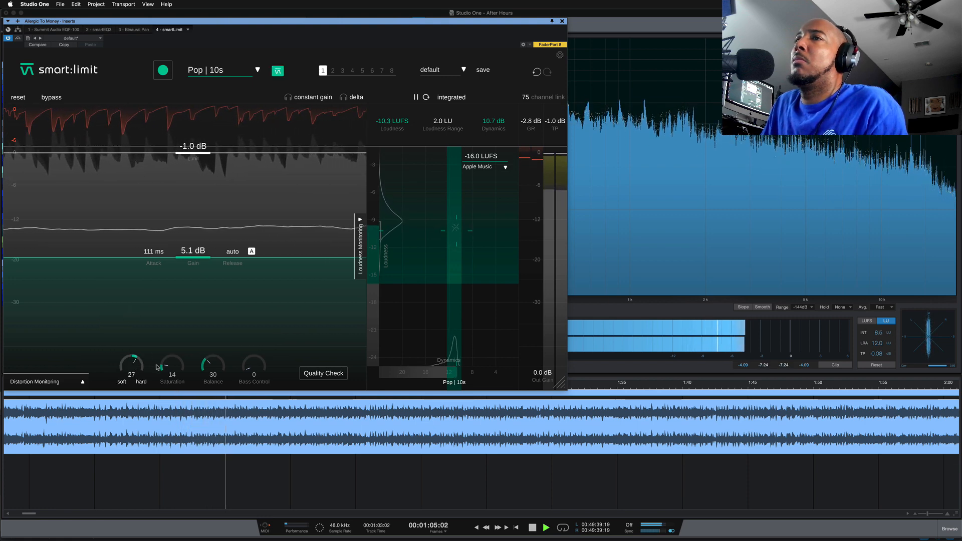
Set Saturation to 10, Balance to 23 and Bass Control to 20 during playback, and stop the track
drag(168, 342, 156, 371)
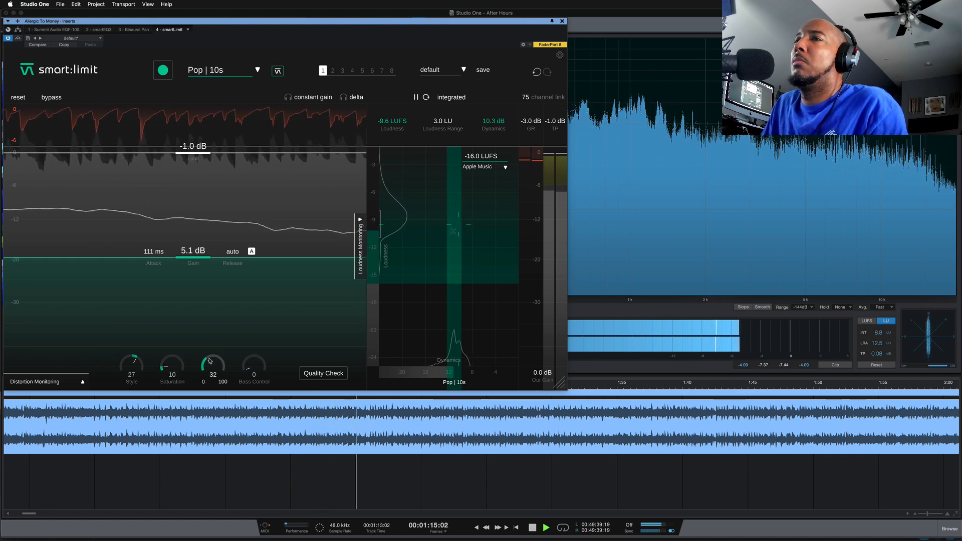
drag(210, 362, 226, 350)
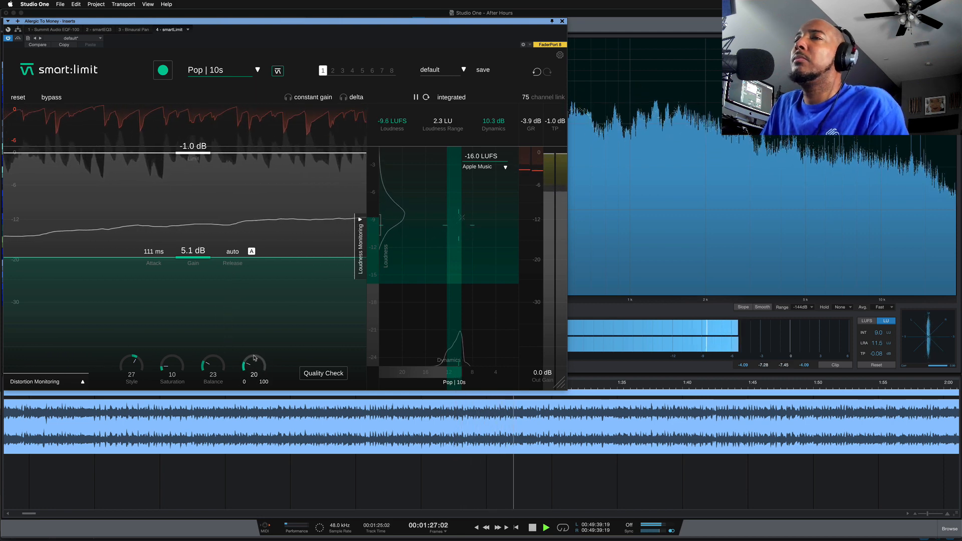
key(space)
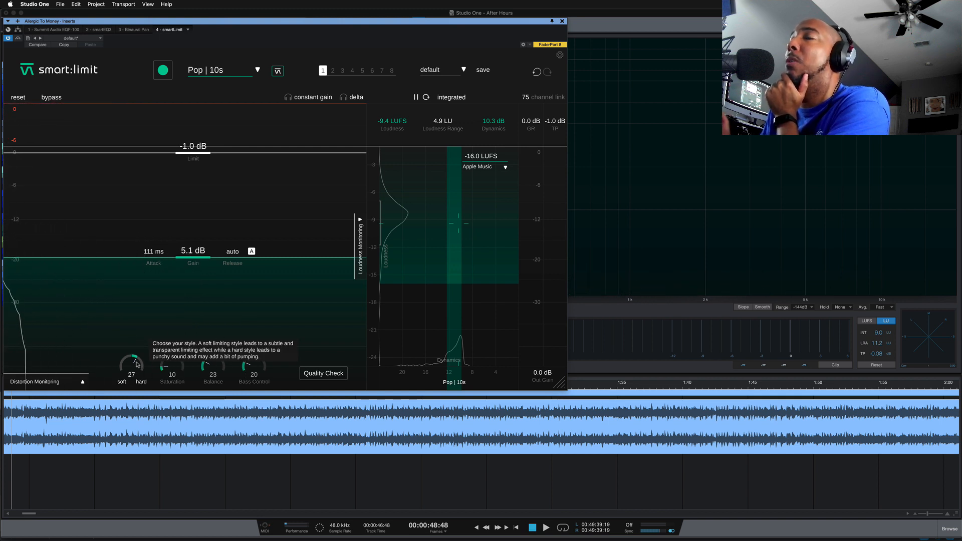
Expand the distortion monitoring display and play the track to examine distortion across the frequency range
click(83, 383)
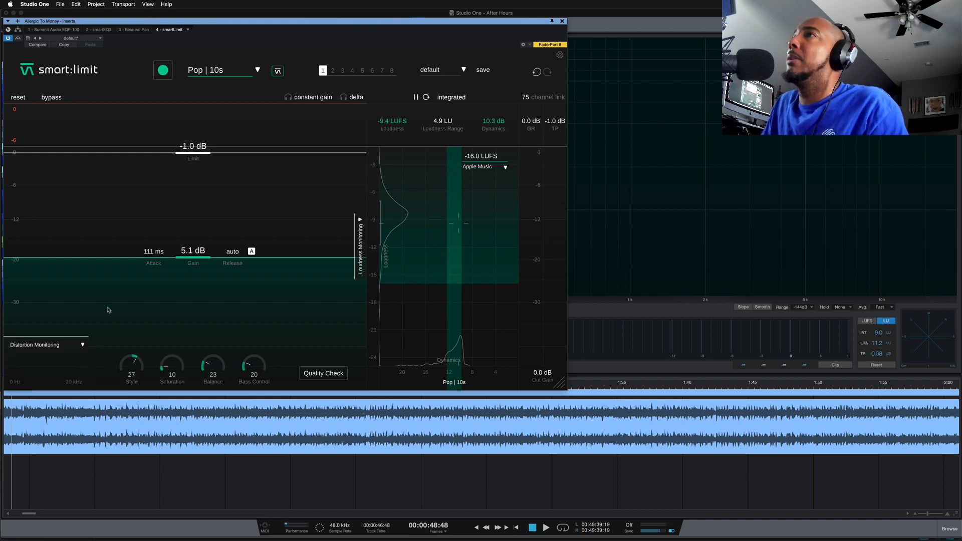
key(space)
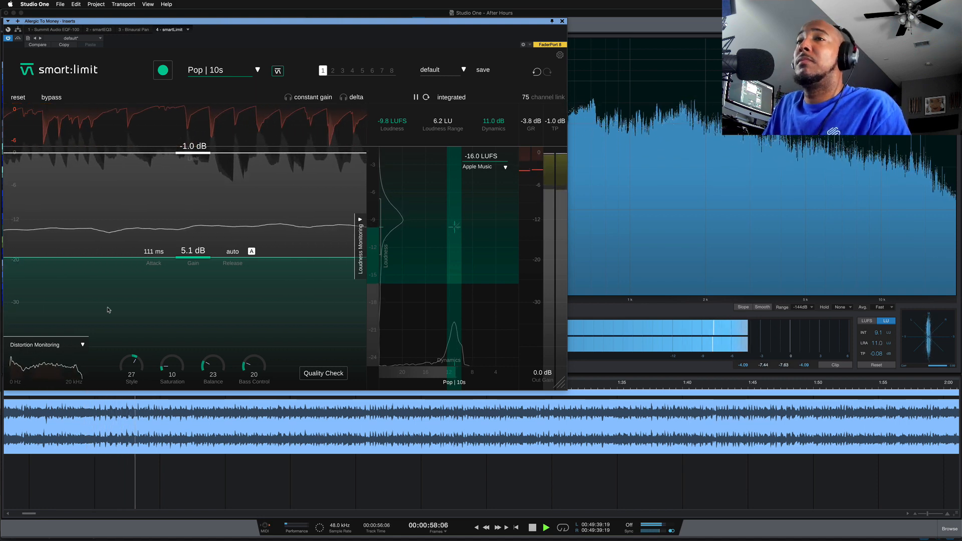
key(space)
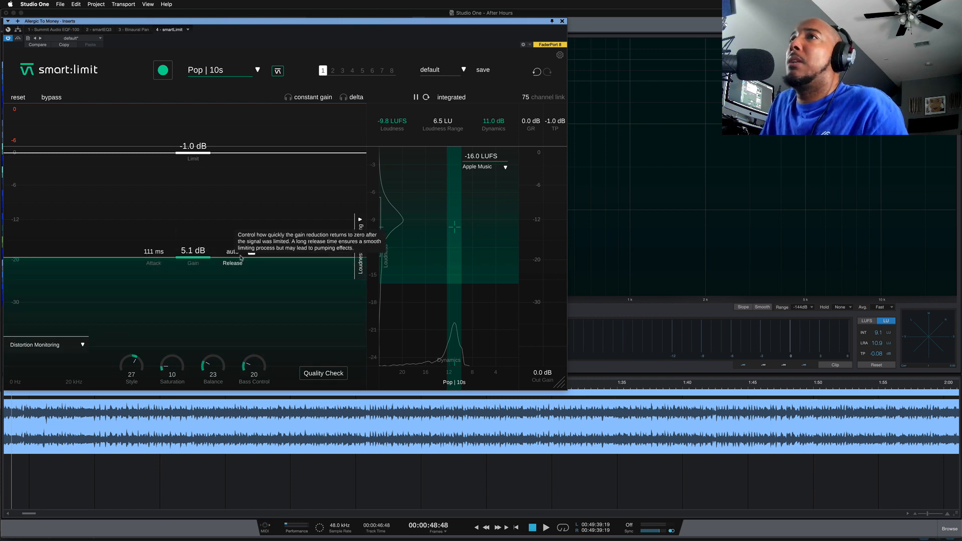
Run the quality check of the limited track against the Apple Music target and review its feedback
click(329, 377)
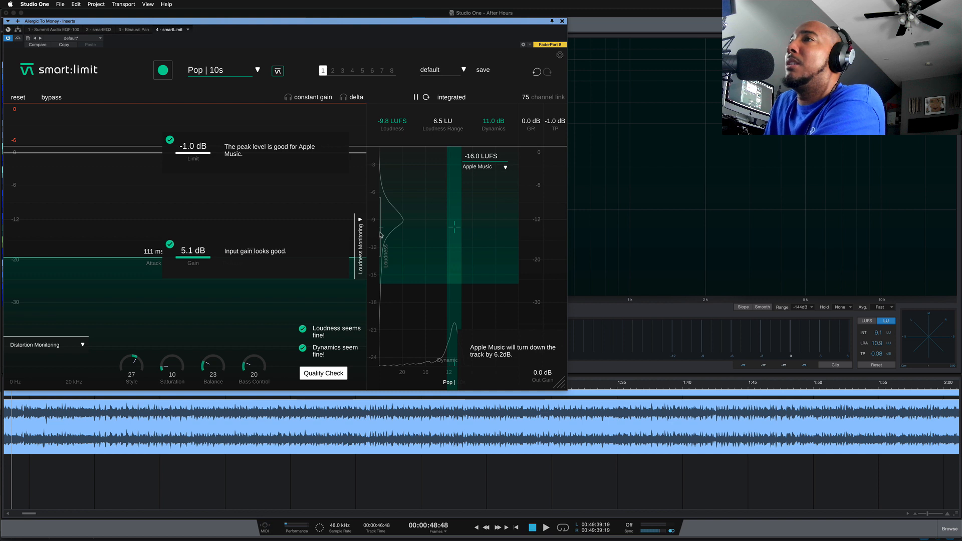
mouse_move(382, 230)
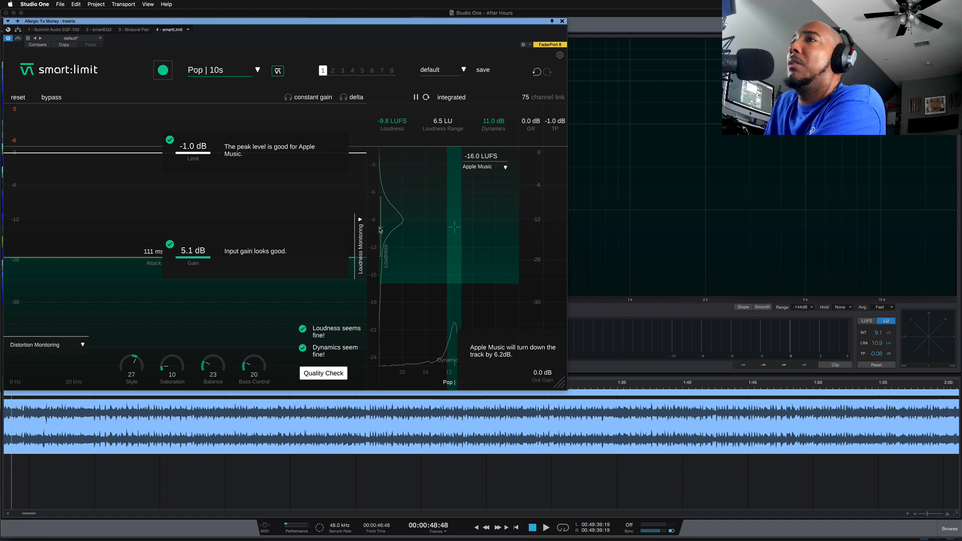
Set the output gain to -6.2 dB, and play the track to compare the limited sound with the bypassed signal
mouse_move(454, 366)
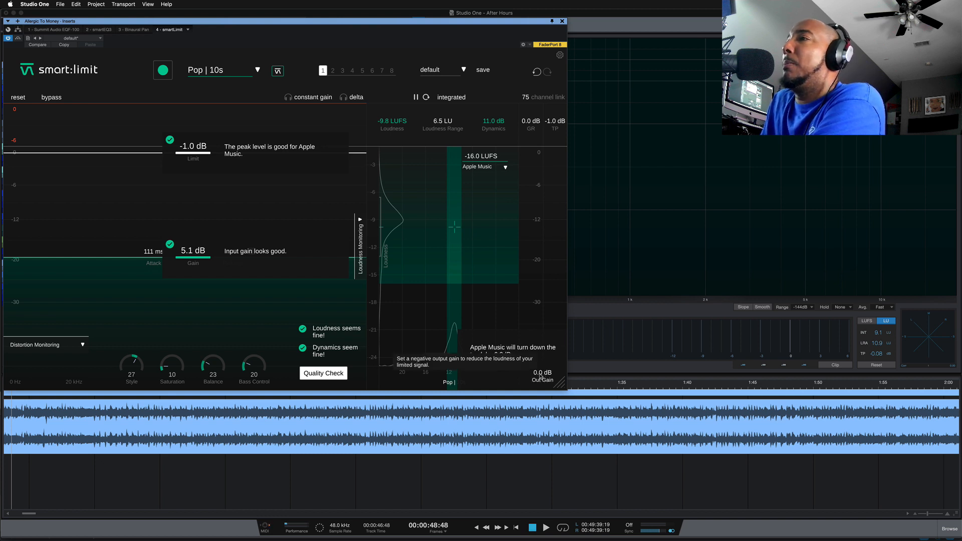
drag(540, 377, 537, 397)
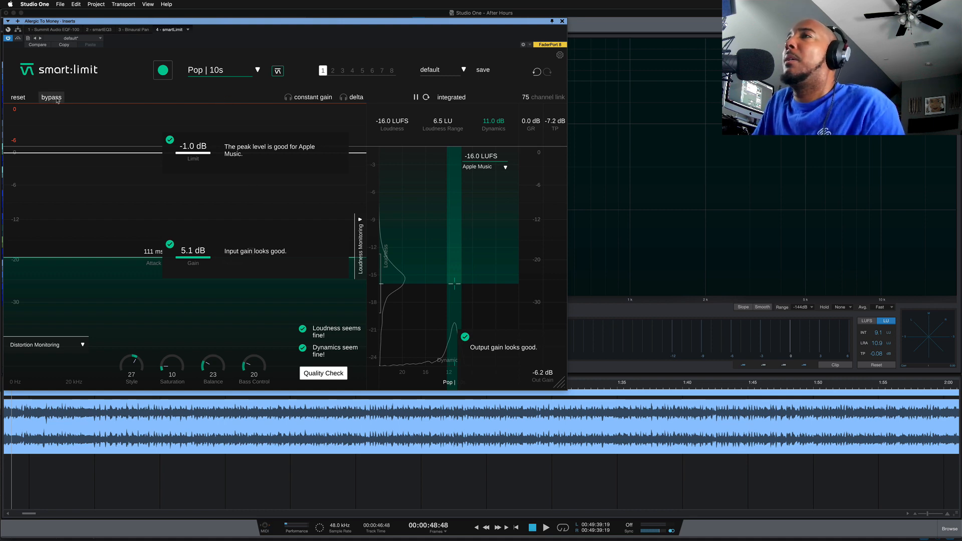
key(space)
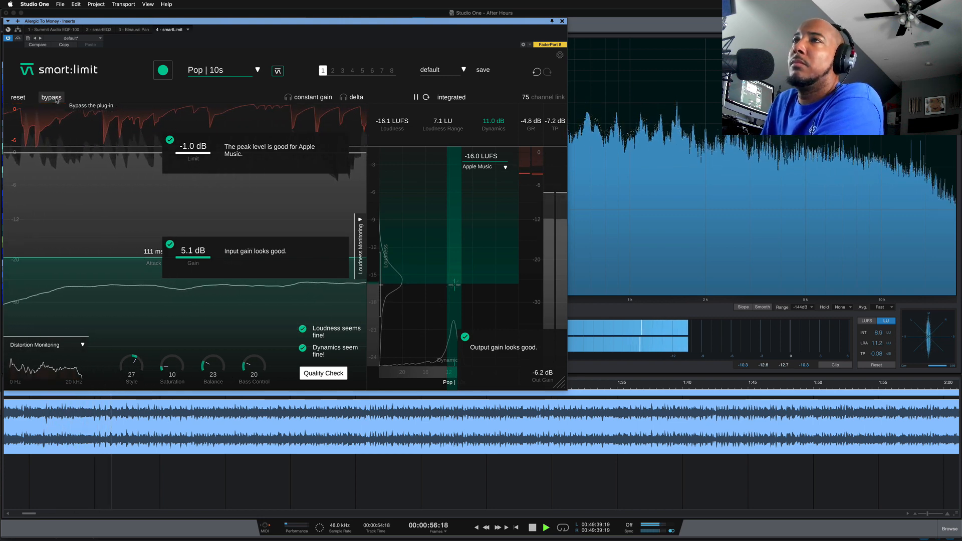
click(56, 98)
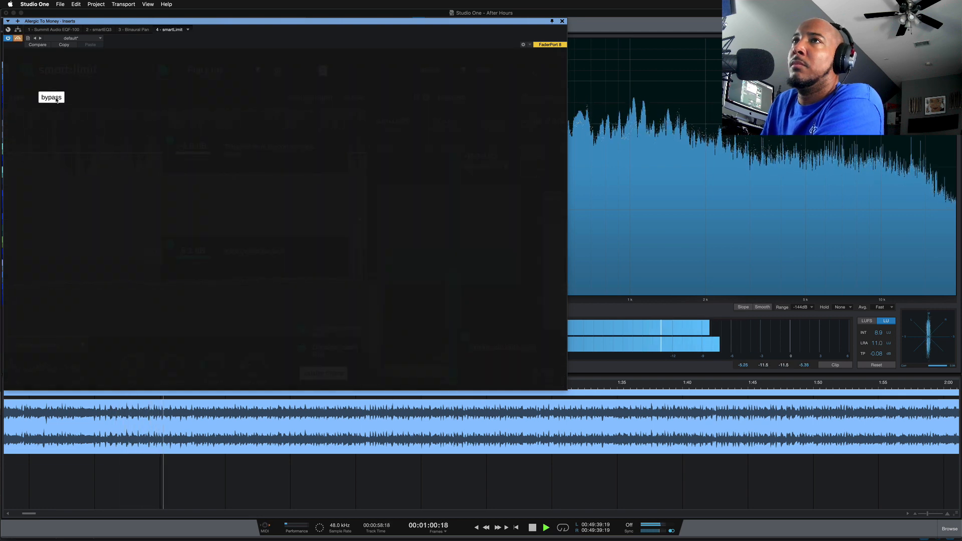
click(56, 98)
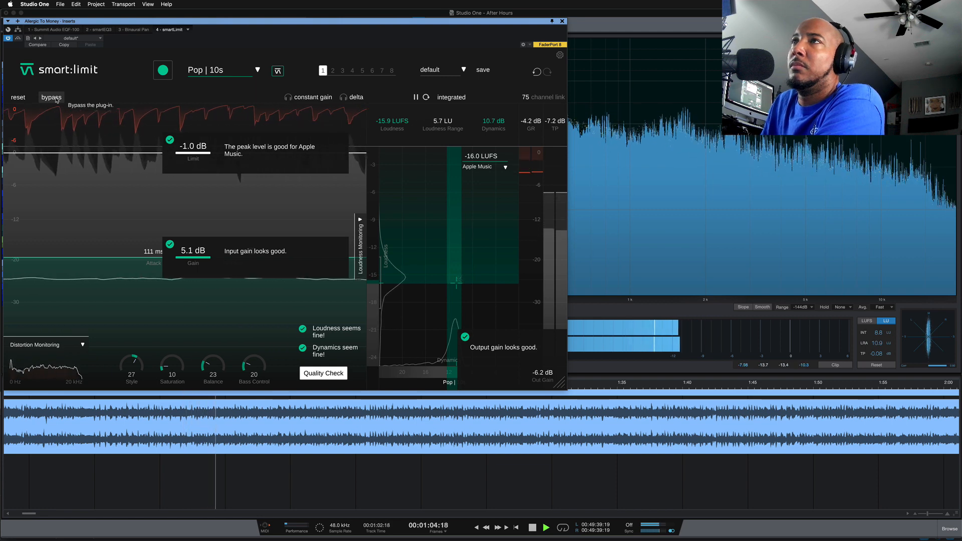
Turn on constant gain monitoring and compare the limited and bypassed sound at matched loudness during playback
click(300, 98)
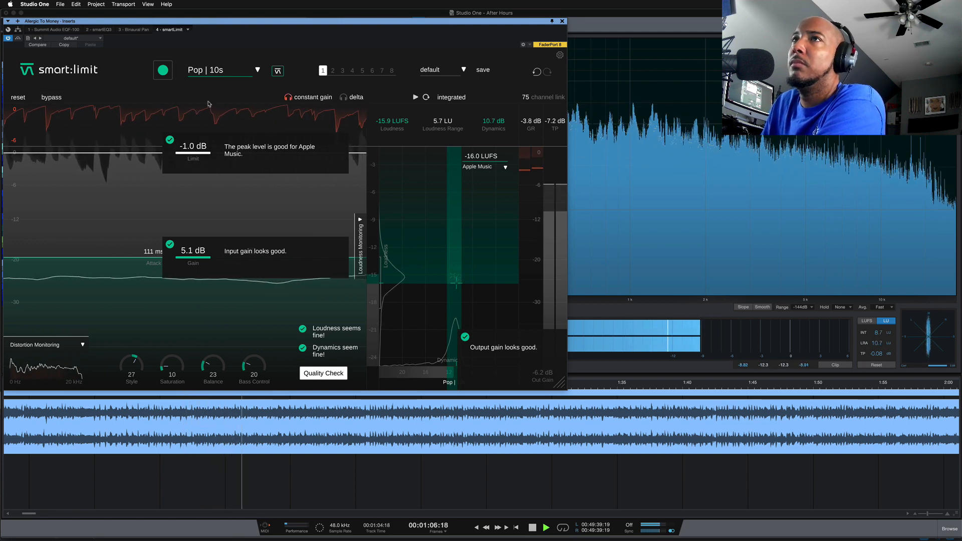
click(57, 100)
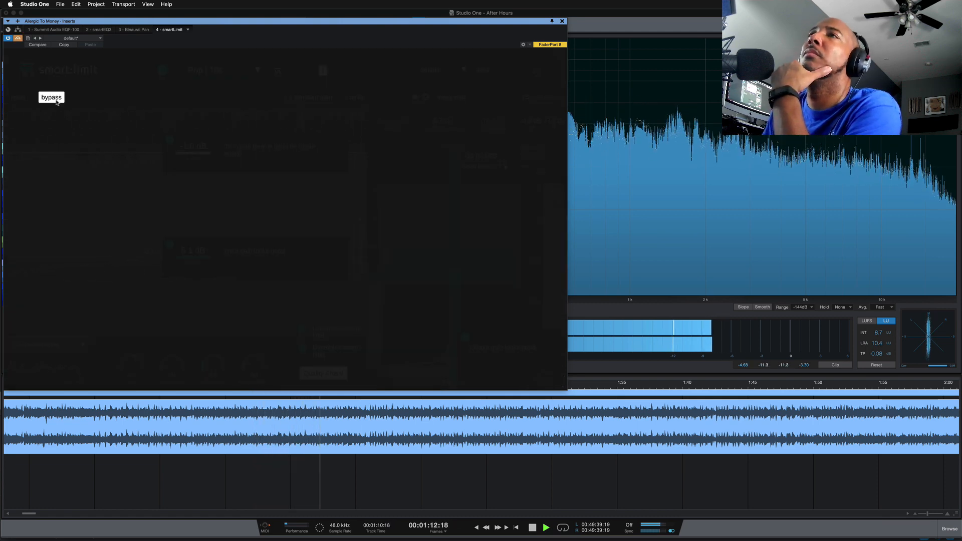
click(57, 101)
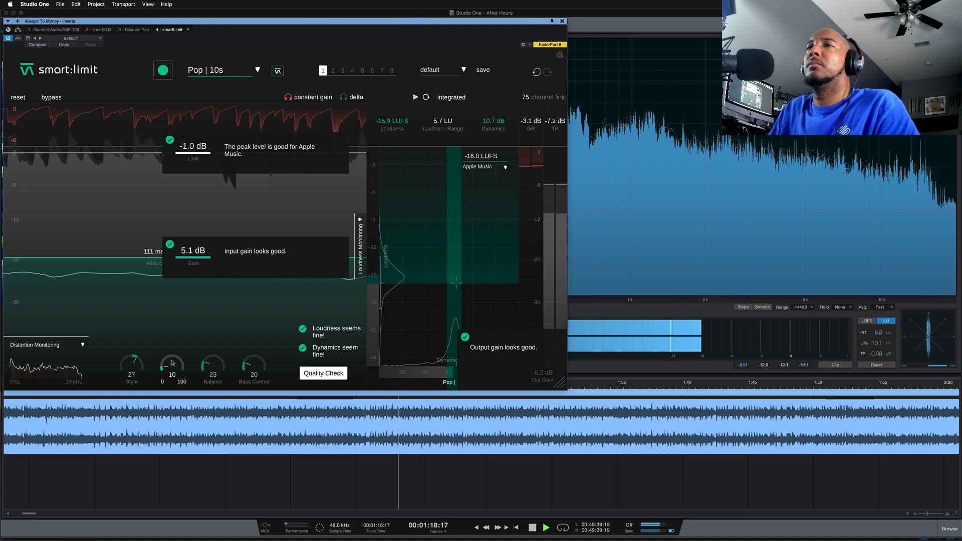
Raise Saturation to 48 during playback and compare the result with the bypassed signal
drag(169, 364, 169, 323)
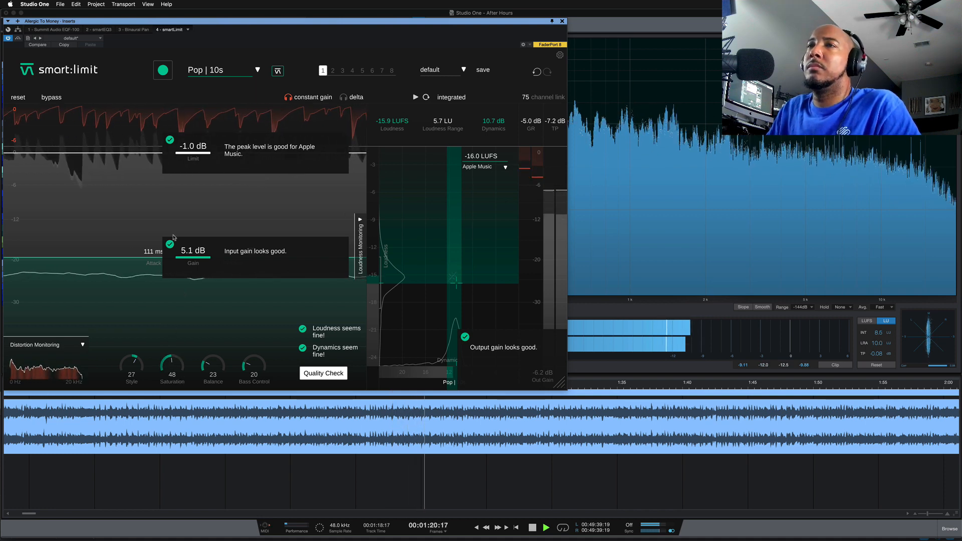
click(56, 98)
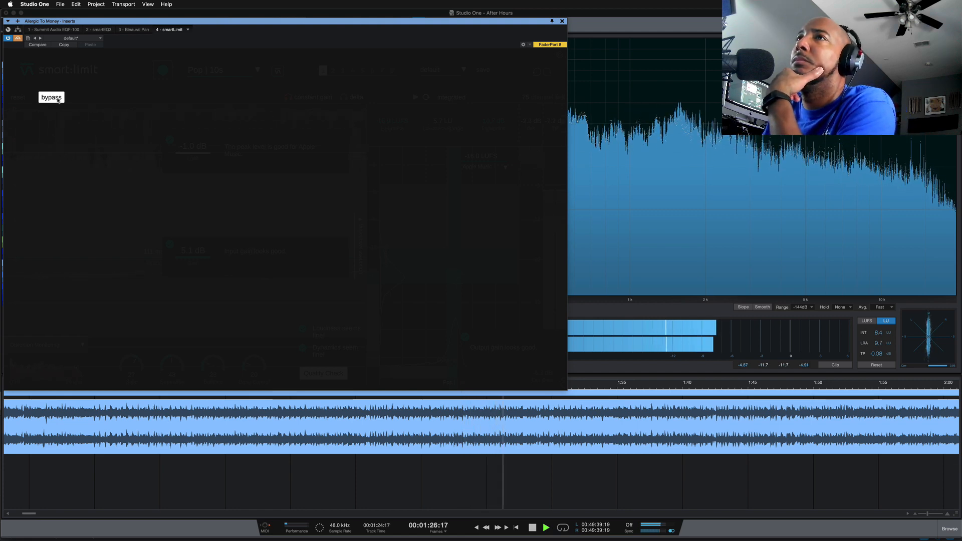
click(58, 99)
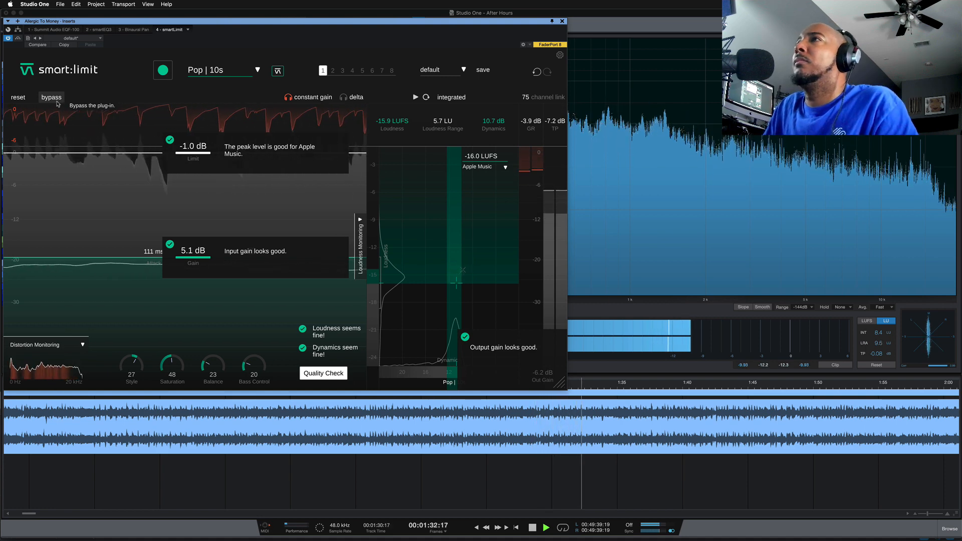
Set Bass Control to 72, Balance to 87 and Style to 62, compare with the bypassed signal, and stop playback
drag(254, 364, 251, 317)
drag(212, 364, 214, 305)
drag(131, 364, 132, 331)
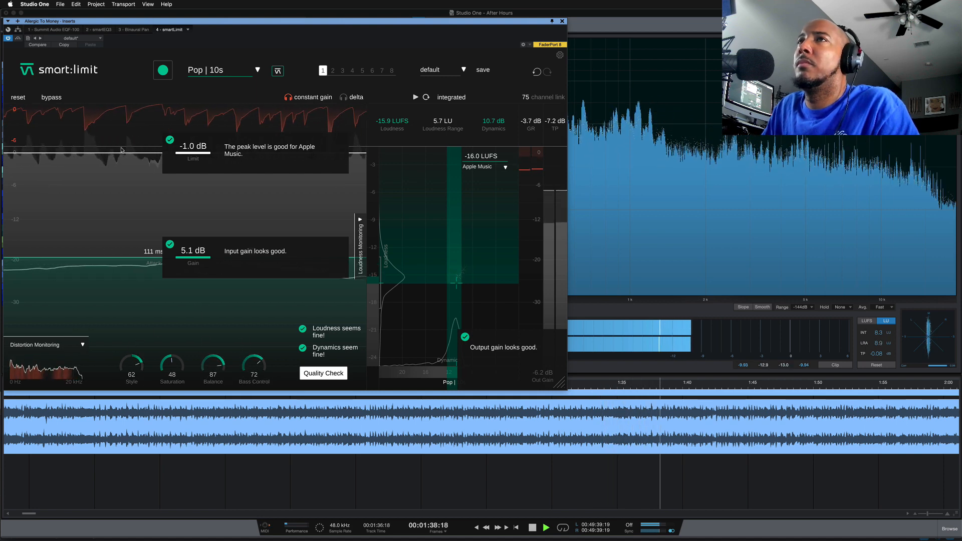
click(50, 97)
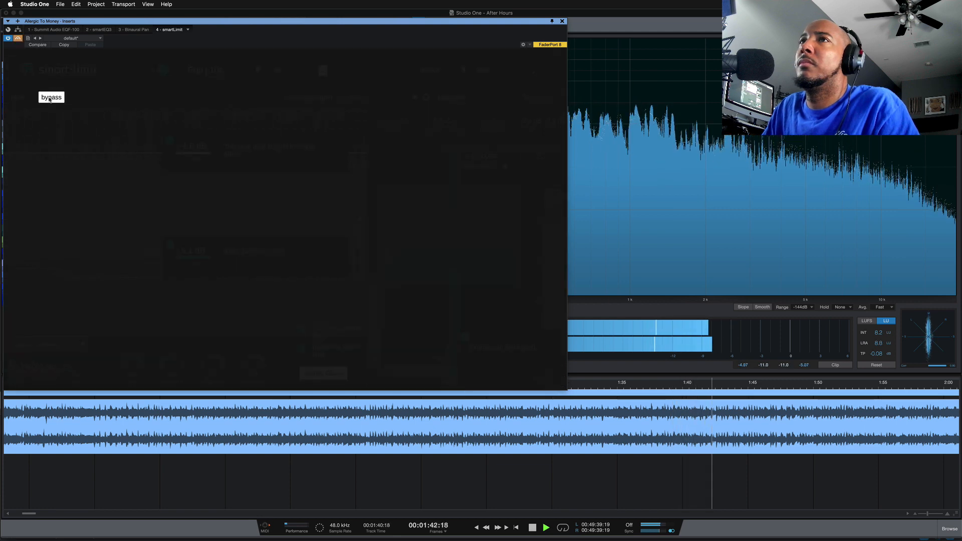
click(51, 98)
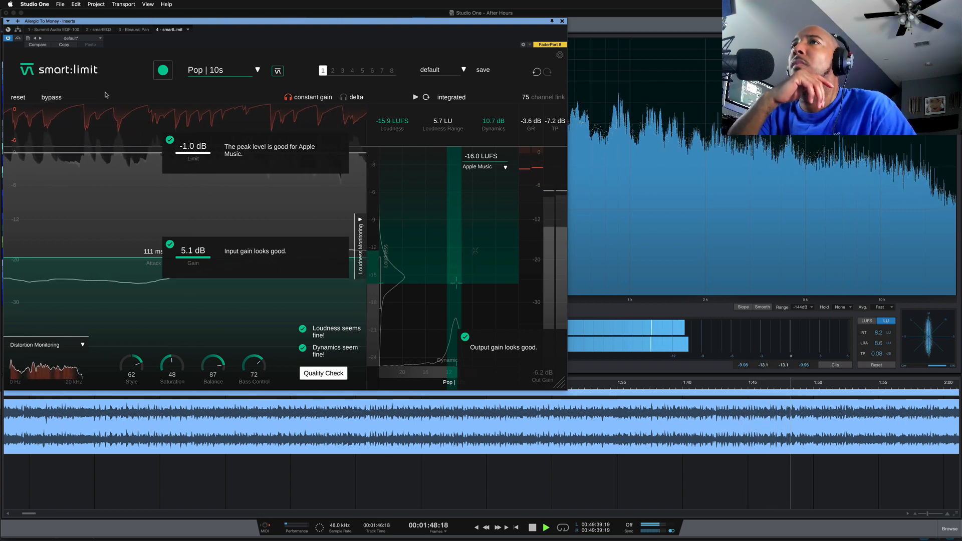
key(space)
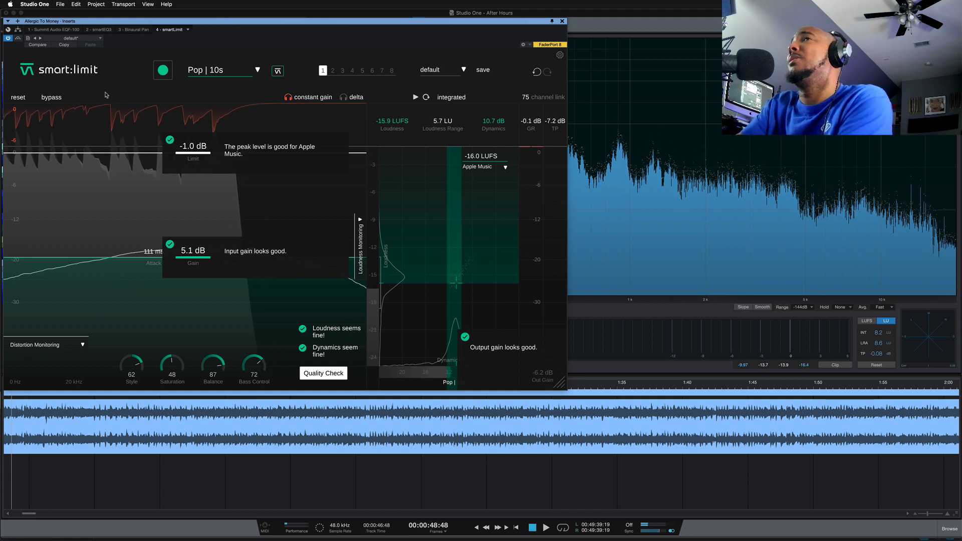